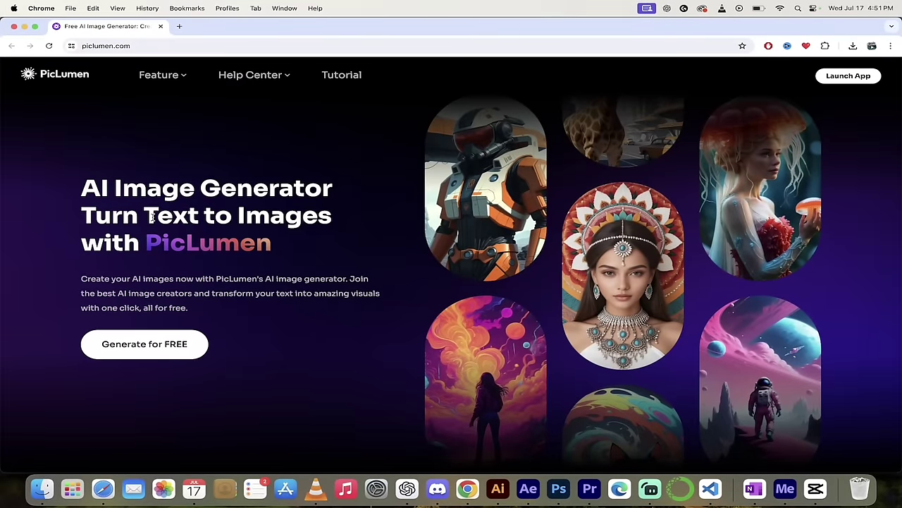
Launch PicLumen's free image generator Create page from the piclumen.com landing page
mouse_move(164, 69)
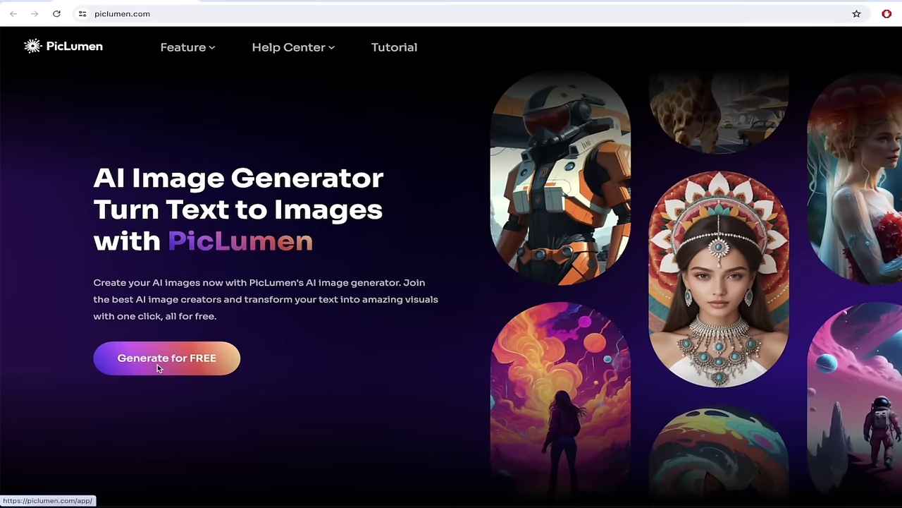
left_click(138, 348)
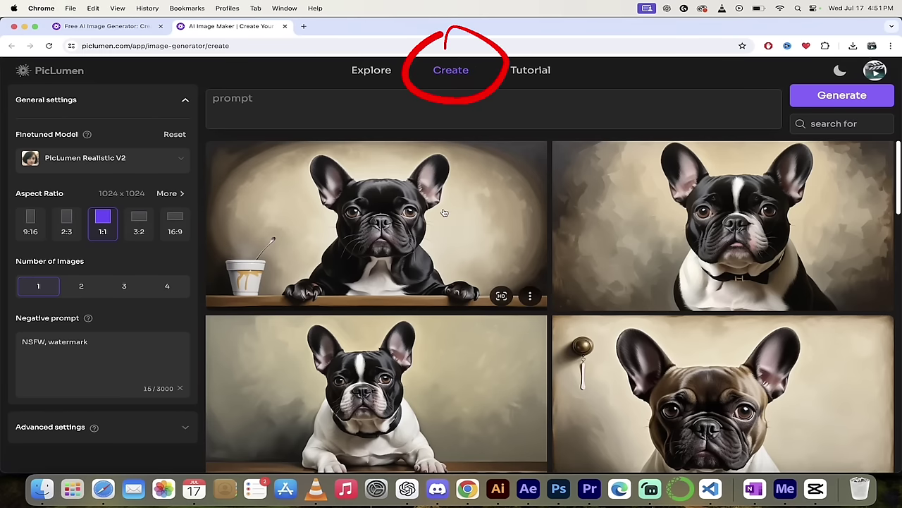
scroll(444, 212, "down", 1)
scroll(444, 212, "up", 1)
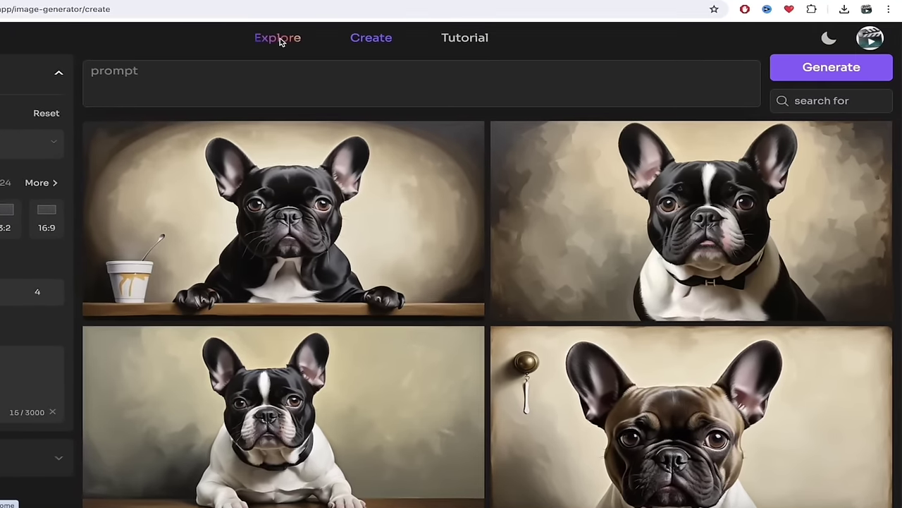
Open the Explore gallery and browse several rows of the Latest community images
left_click(373, 71)
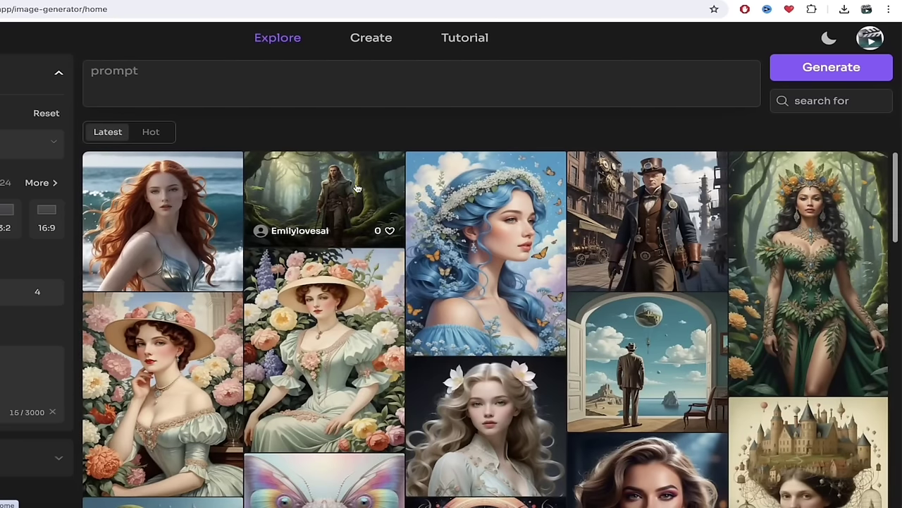
scroll(347, 401, "down", 5)
scroll(507, 373, "down", 2)
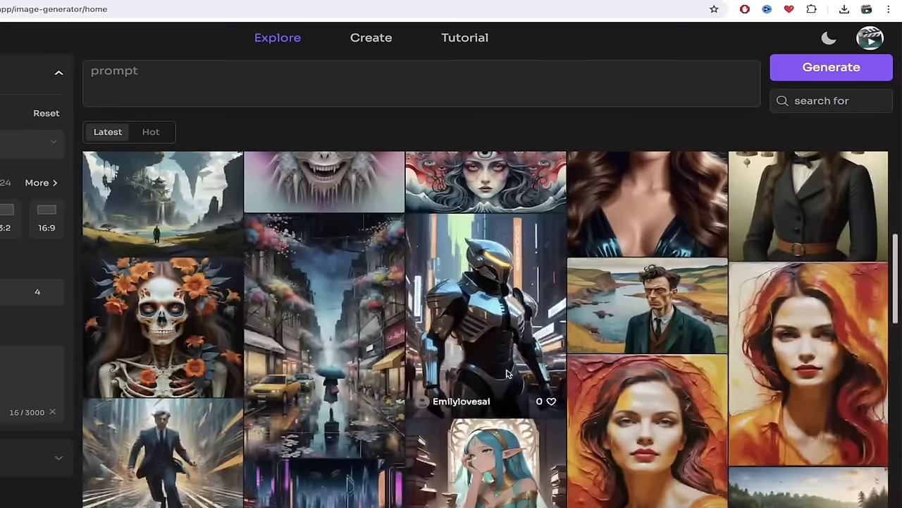
scroll(314, 308, "down", 1)
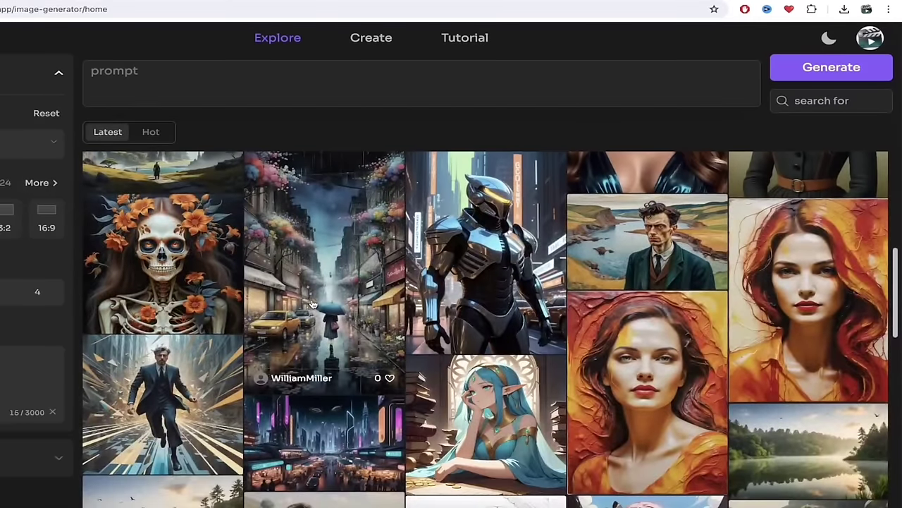
scroll(313, 303, "down", 3)
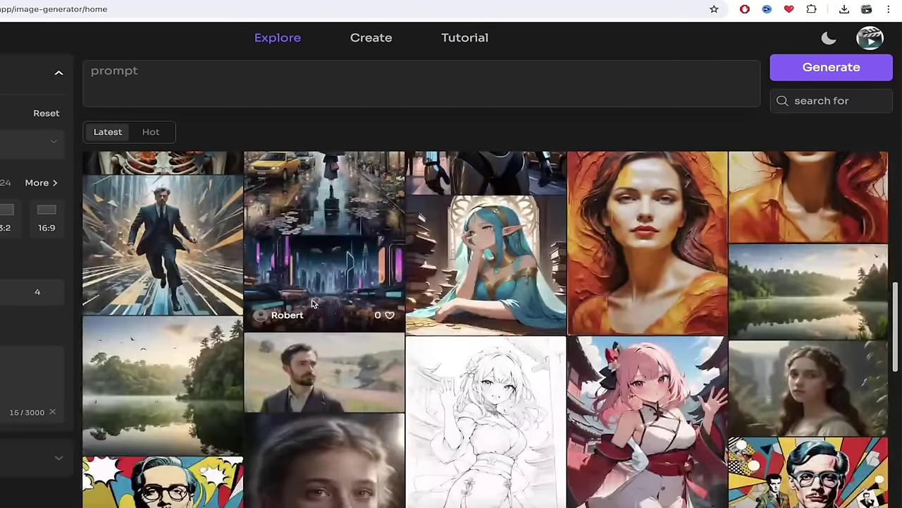
scroll(303, 302, "up", 1)
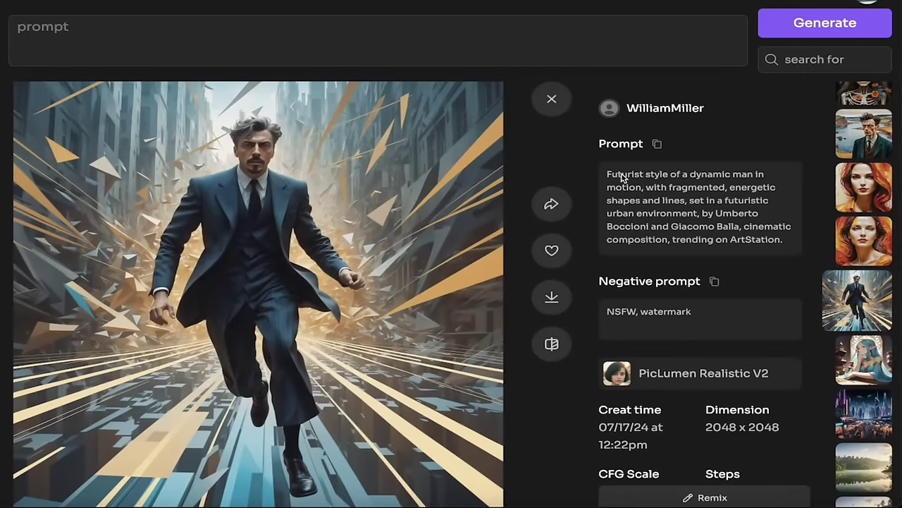
left_click_drag(611, 177, 680, 228)
scroll(675, 387, "down", 3)
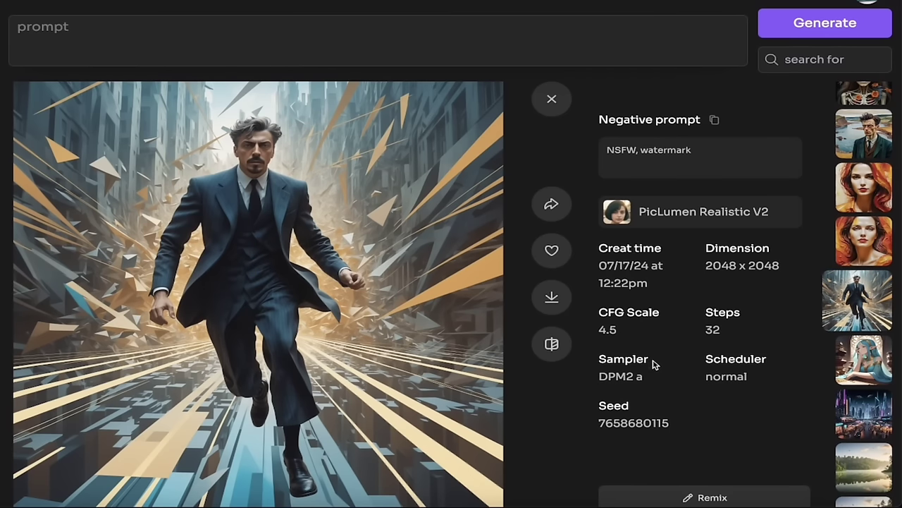
scroll(649, 348, "up", 1)
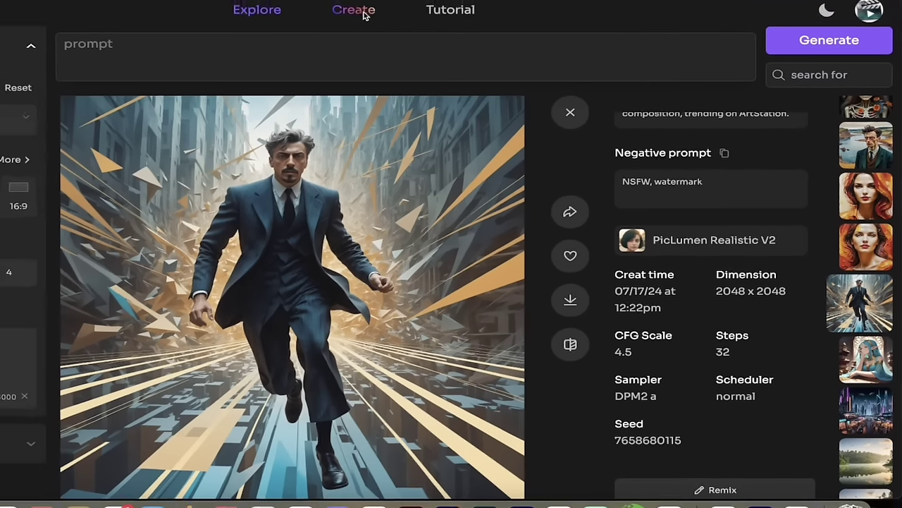
left_click(365, 14)
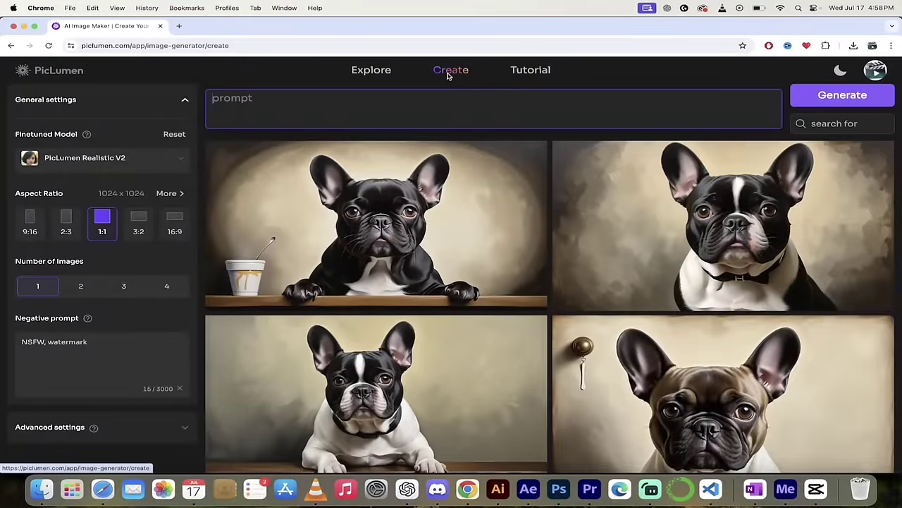
left_click(452, 74)
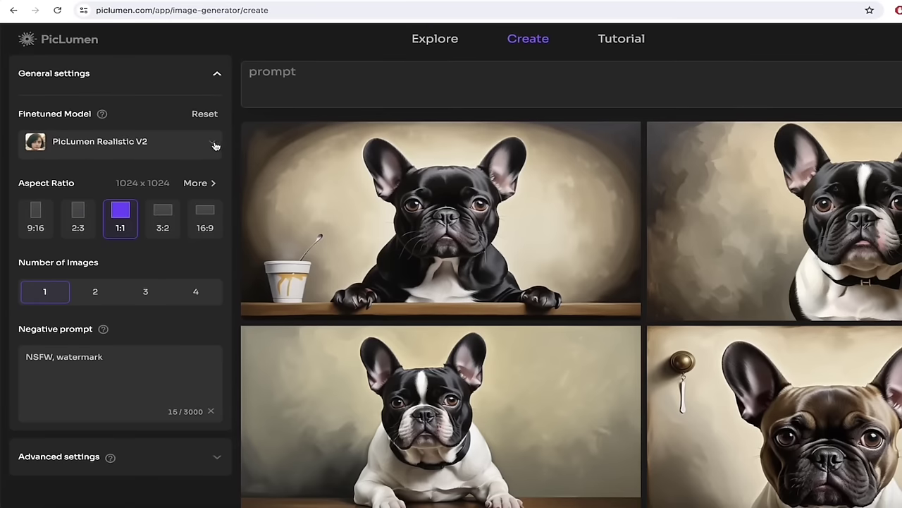
left_click(217, 146)
mouse_move(134, 170)
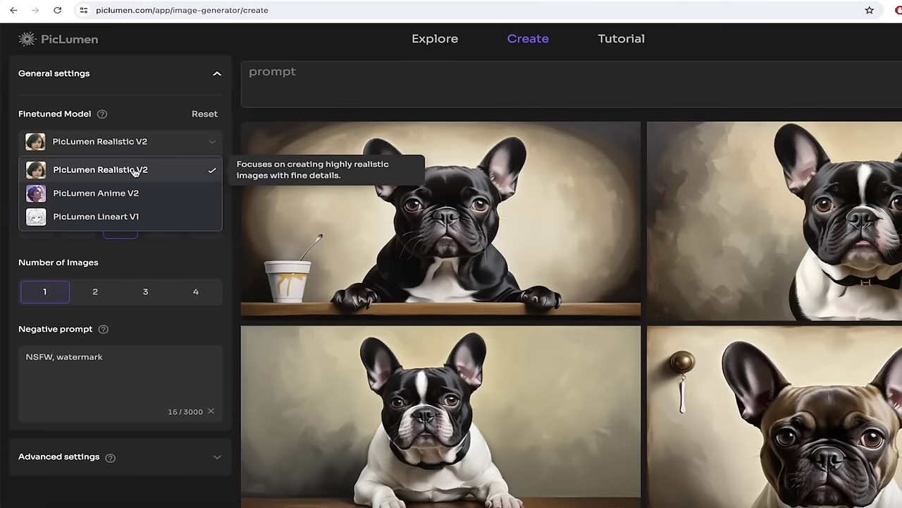
Keep PicLumen Realistic V2, choose 16:9 (1344 x 768), set 4 images, and tidy the negative prompt
mouse_move(129, 218)
left_click(213, 145)
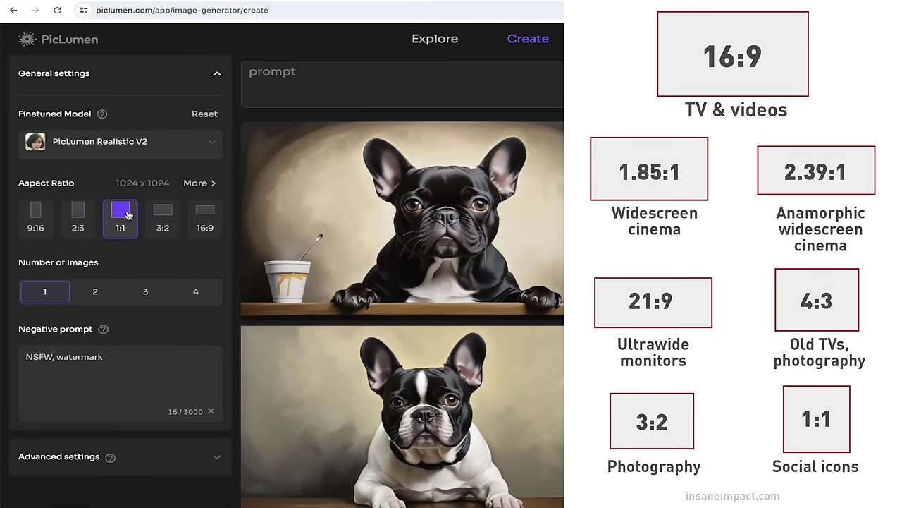
left_click(209, 214)
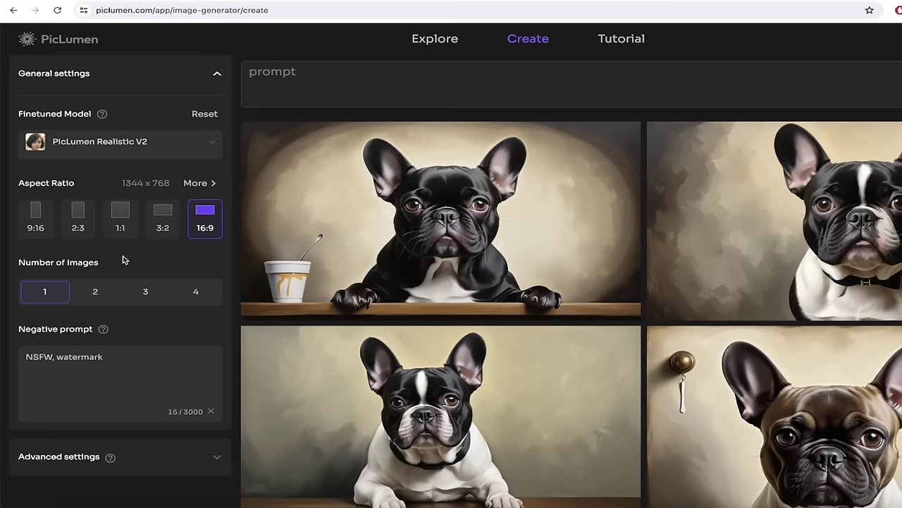
scroll(122, 259, "down", 1)
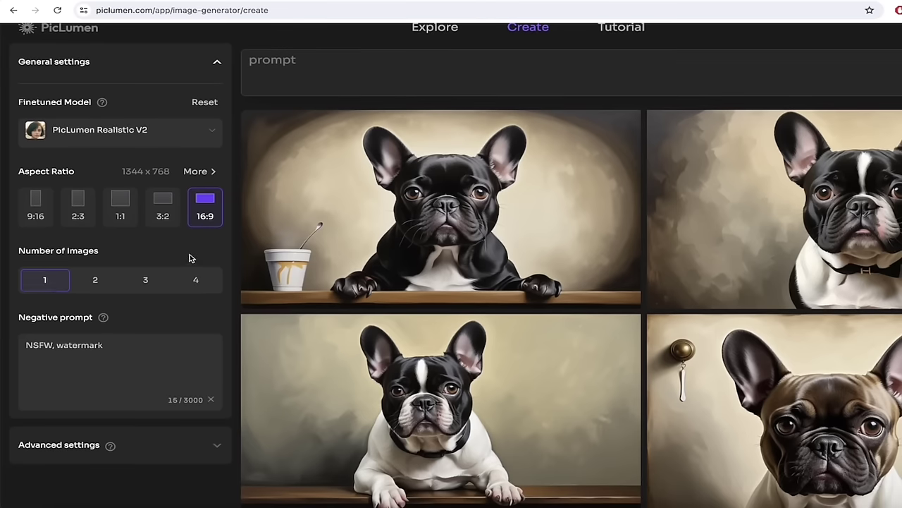
scroll(497, 236, "down", 1)
scroll(497, 237, "up", 1)
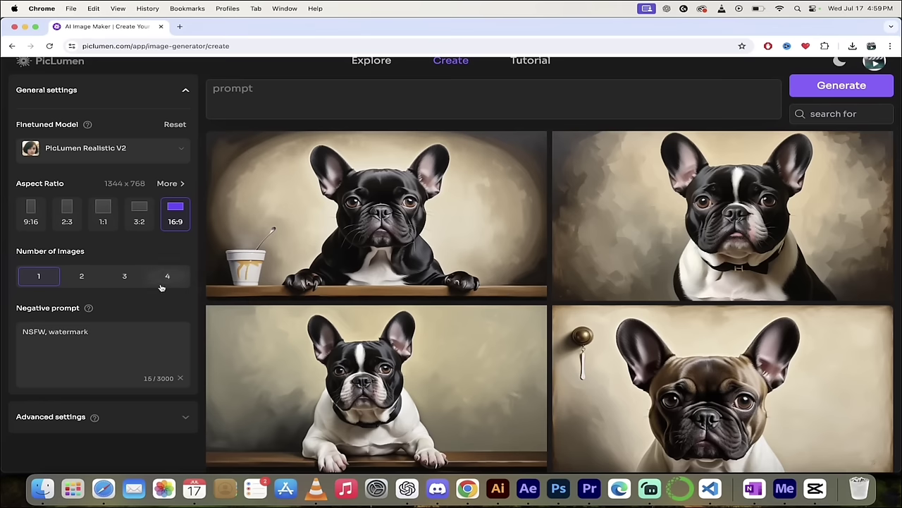
left_click(181, 277)
key("BackSpace")
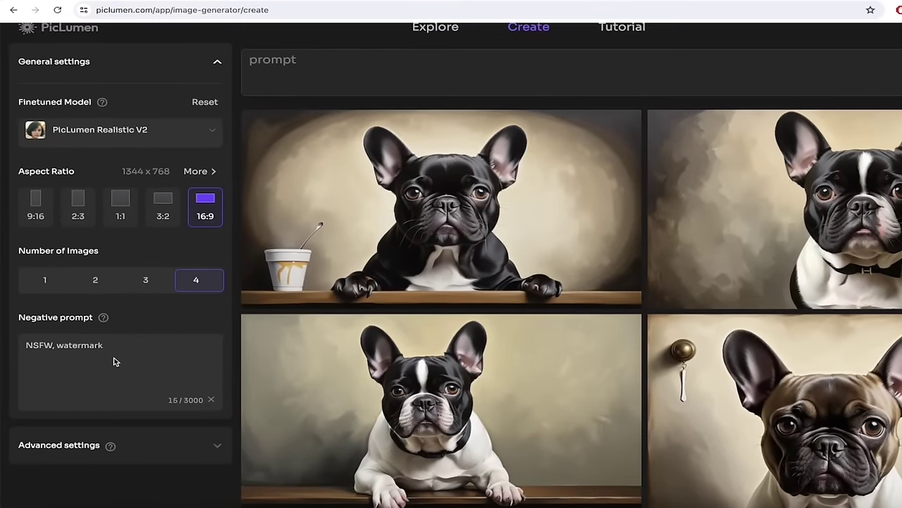
Expand Advanced settings, confirming CFG Scale 4.5, 32 steps and the DPM2 a sampler
left_click(216, 448)
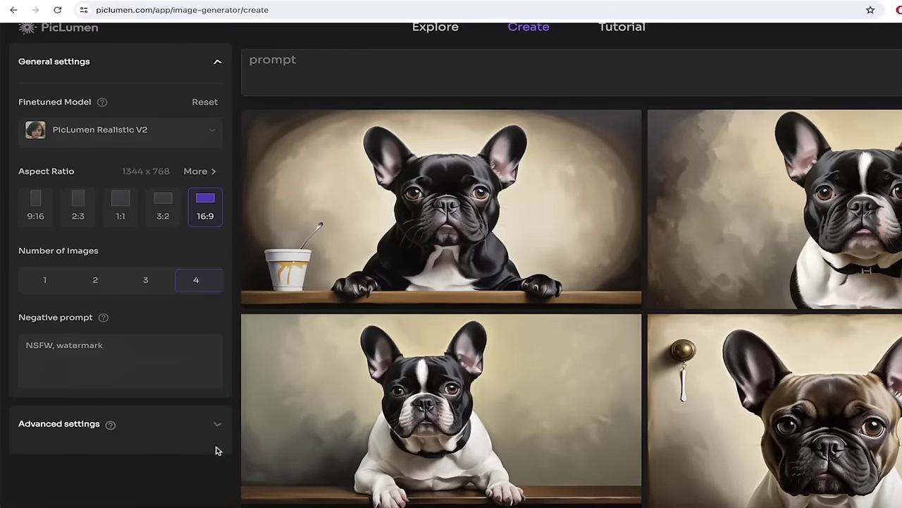
scroll(134, 152, "up", 1)
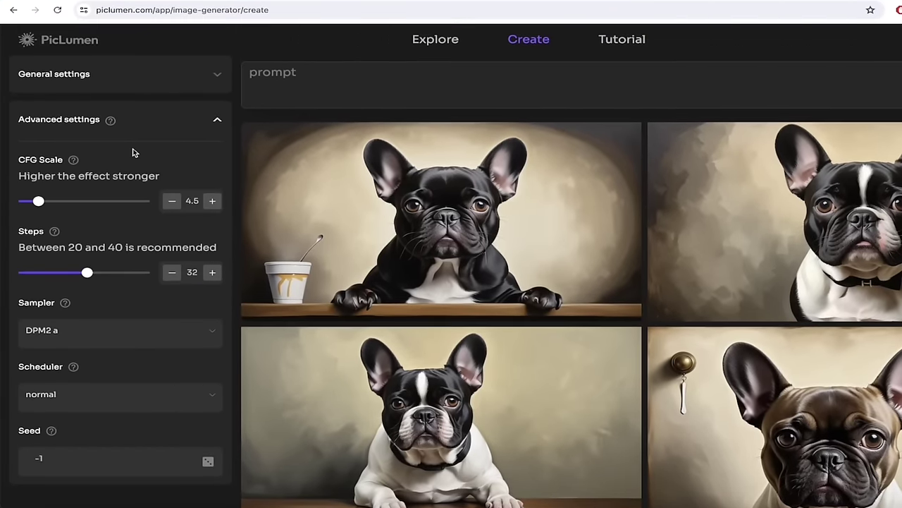
scroll(125, 172, "down", 1)
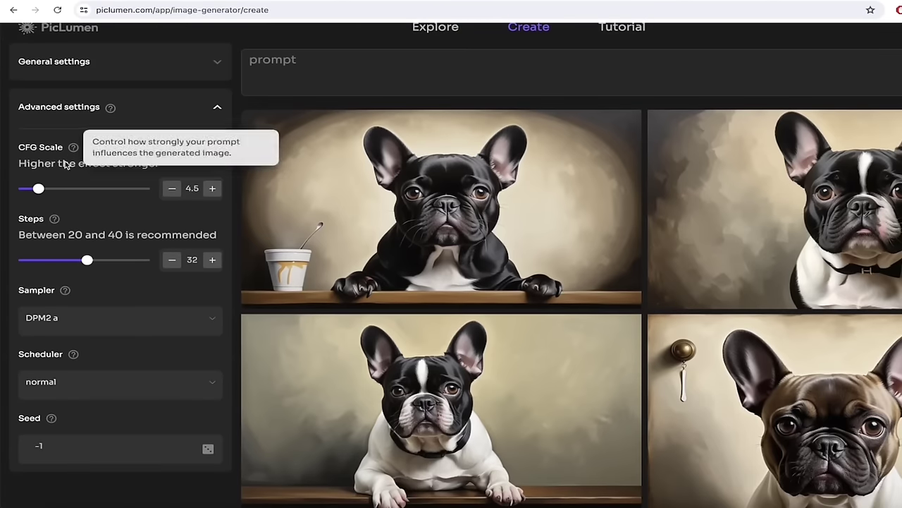
mouse_move(39, 193)
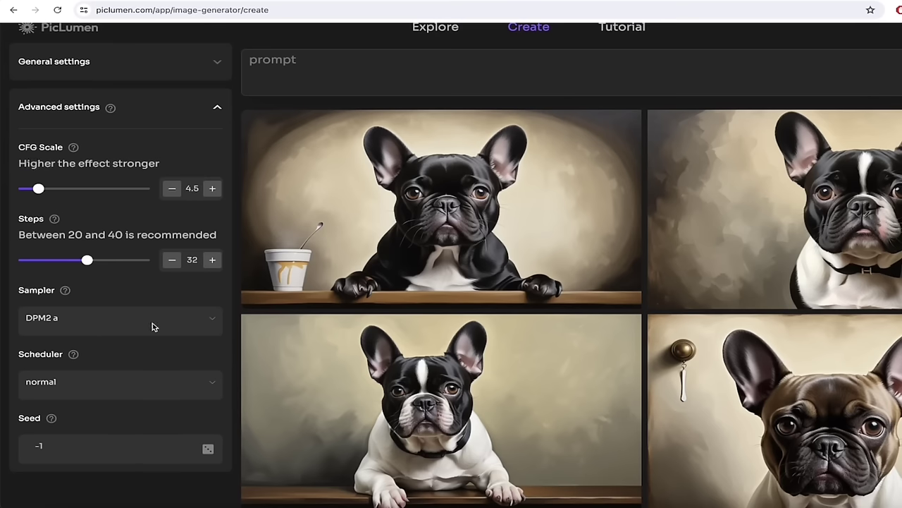
left_click(189, 327)
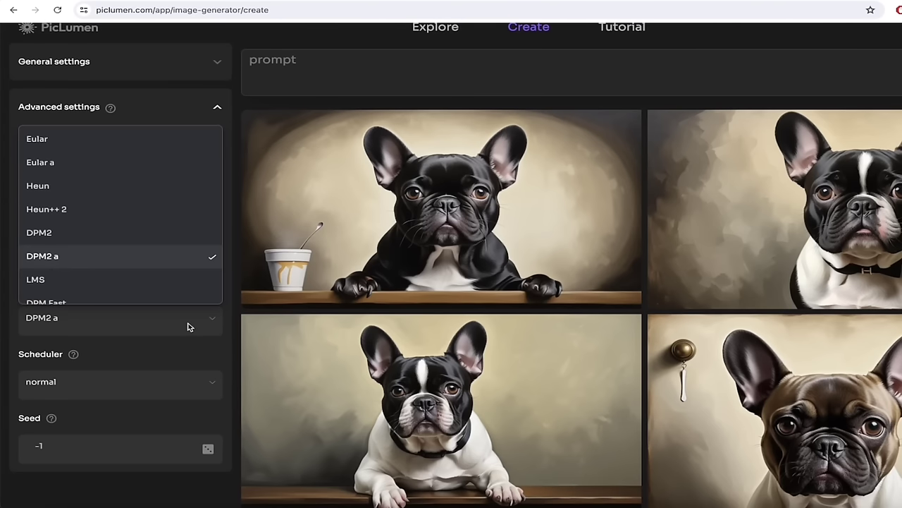
left_click(205, 318)
scroll(227, 303, "up", 1)
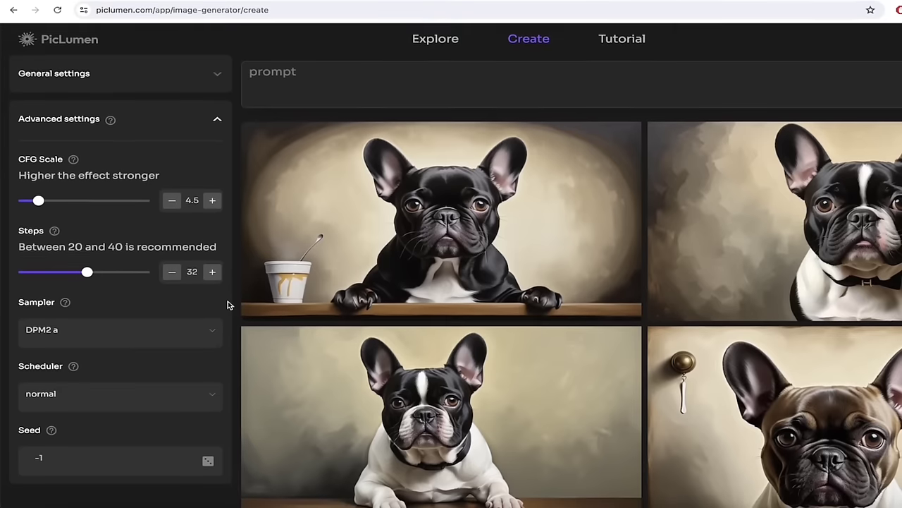
Enter the prompt 'English bulldog playing on the beach.', correcting the typos along the way
left_click(336, 98)
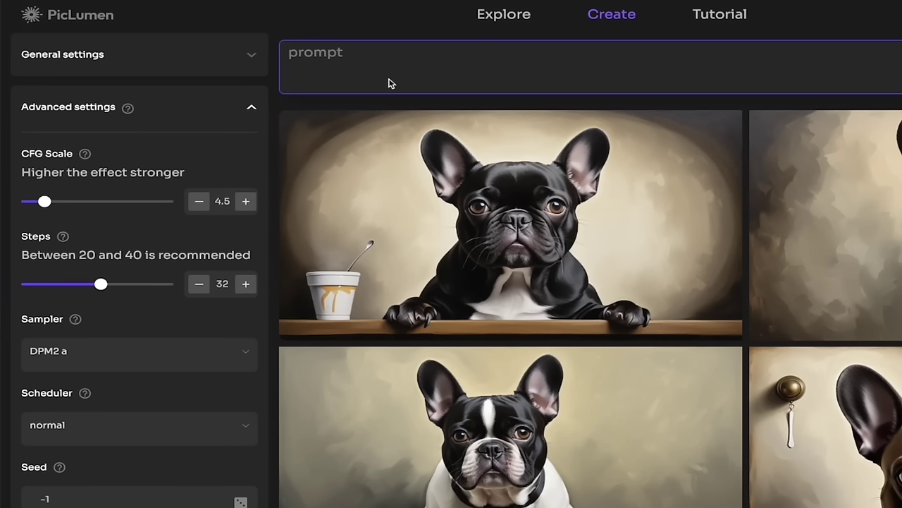
type("English bulld")
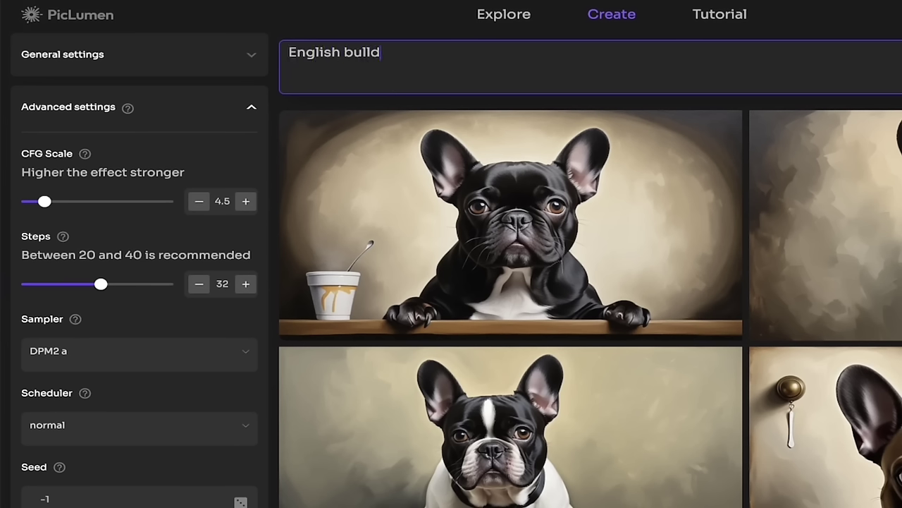
type("og playing on teh b")
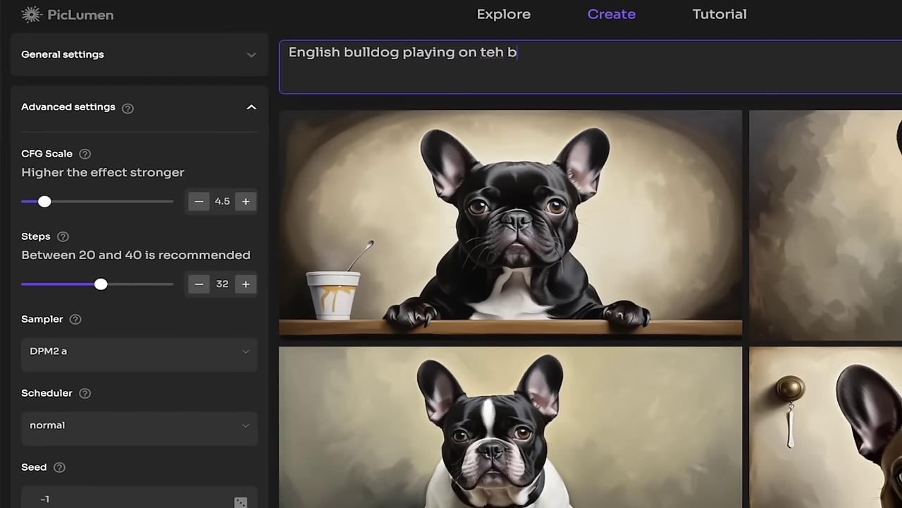
key("BackSpace")
key("BackSpace")
key("BackSpace")
key("BackSpace")
type("he beach.")
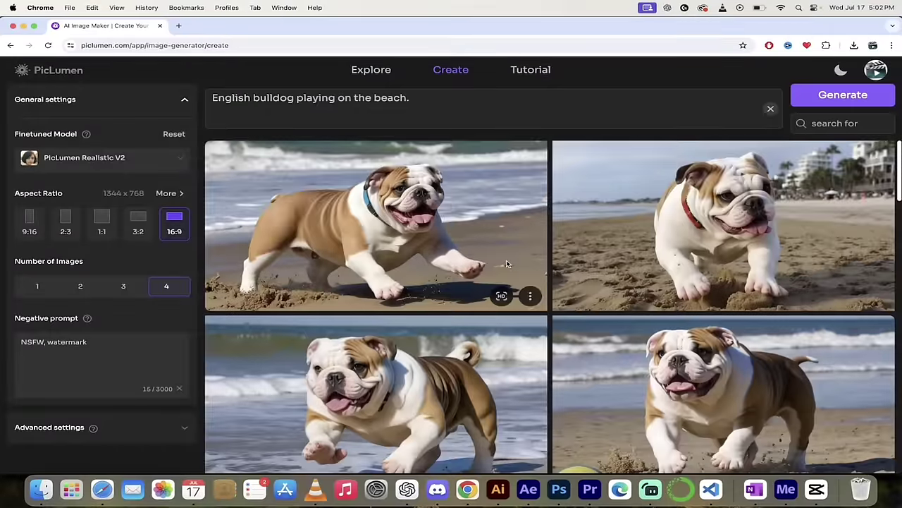
Scroll through the four generated 16:9 English bulldog beach images in the results grid
scroll(506, 263, "down", 2)
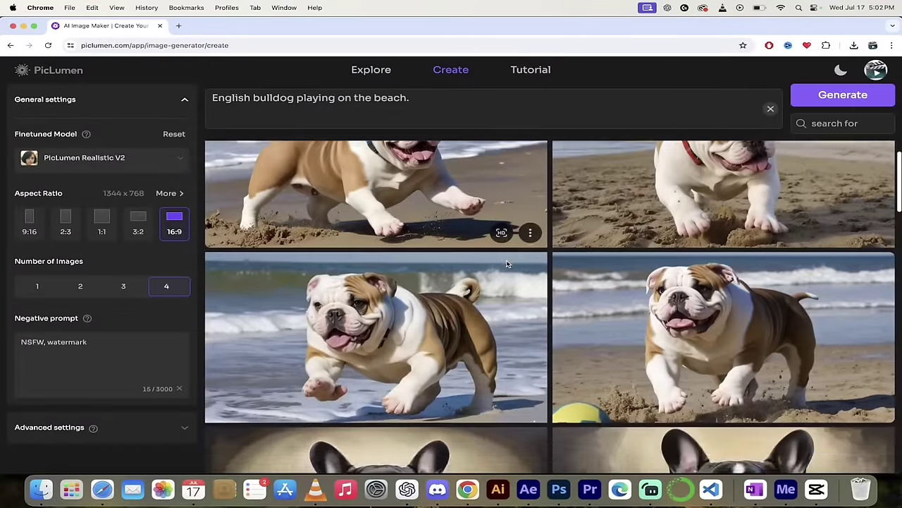
scroll(507, 264, "up", 1)
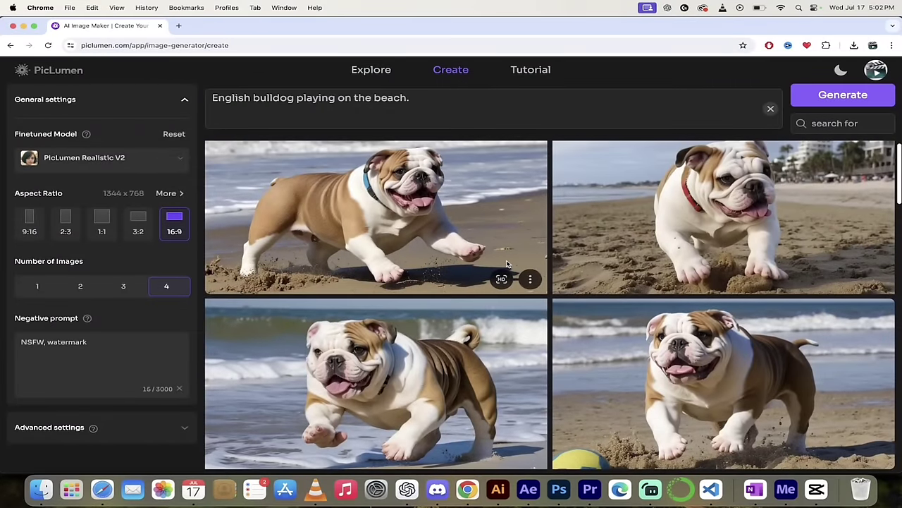
scroll(493, 282, "down", 1)
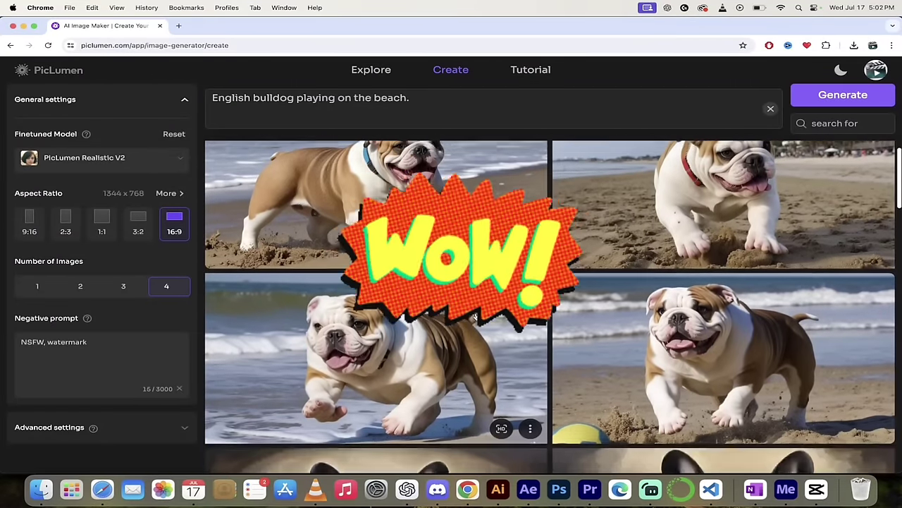
scroll(476, 315, "up", 1)
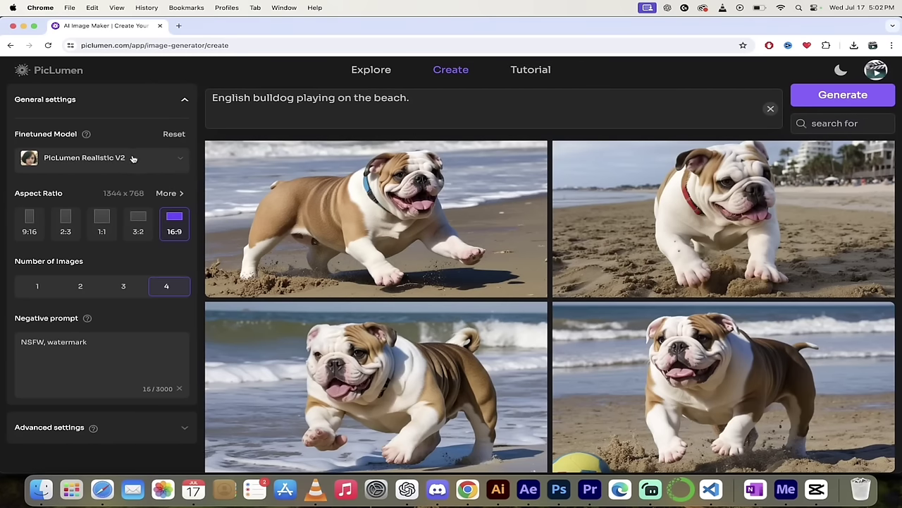
scroll(407, 260, "down", 2)
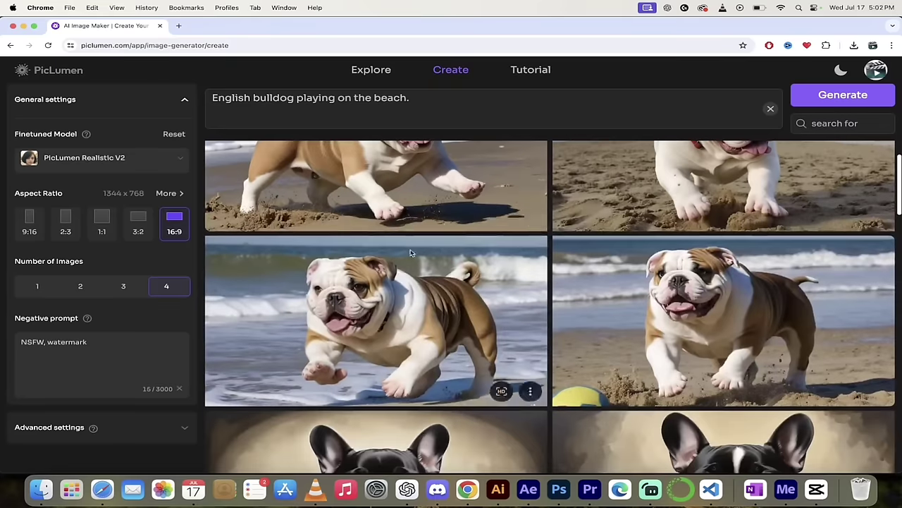
scroll(408, 261, "up", 2)
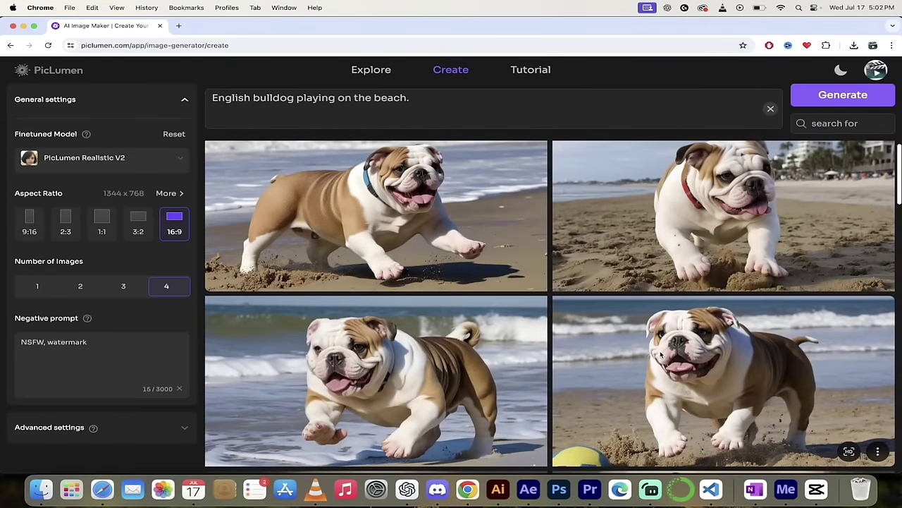
scroll(659, 356, "down", 1)
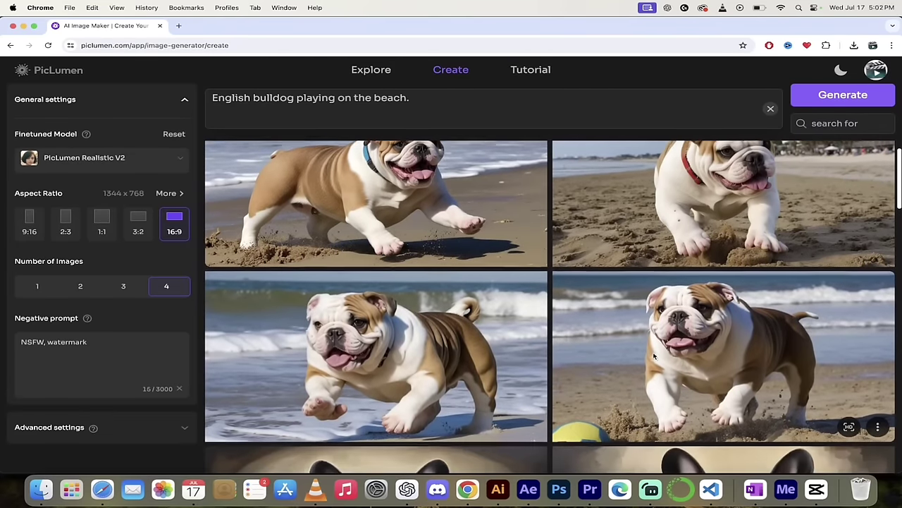
scroll(663, 357, "up", 1)
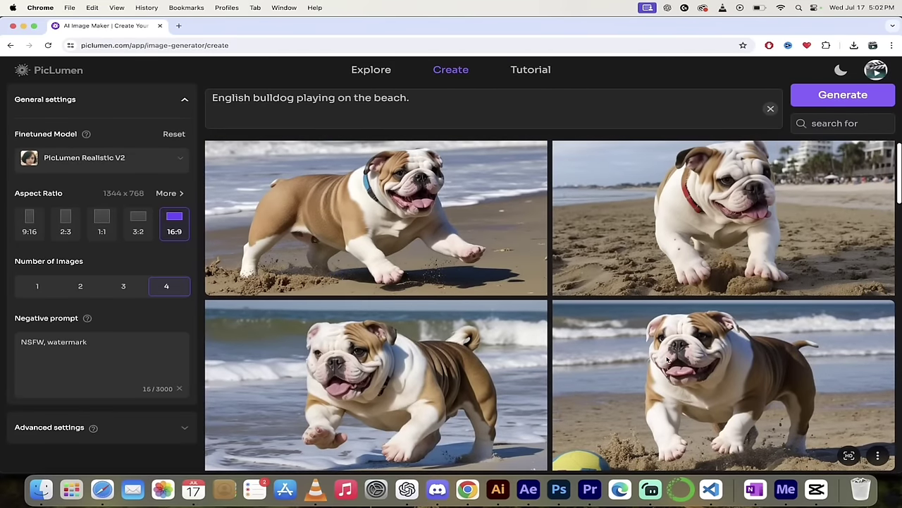
Open the bulldog-with-ball image in detail view and show its sharing options
left_click(648, 356)
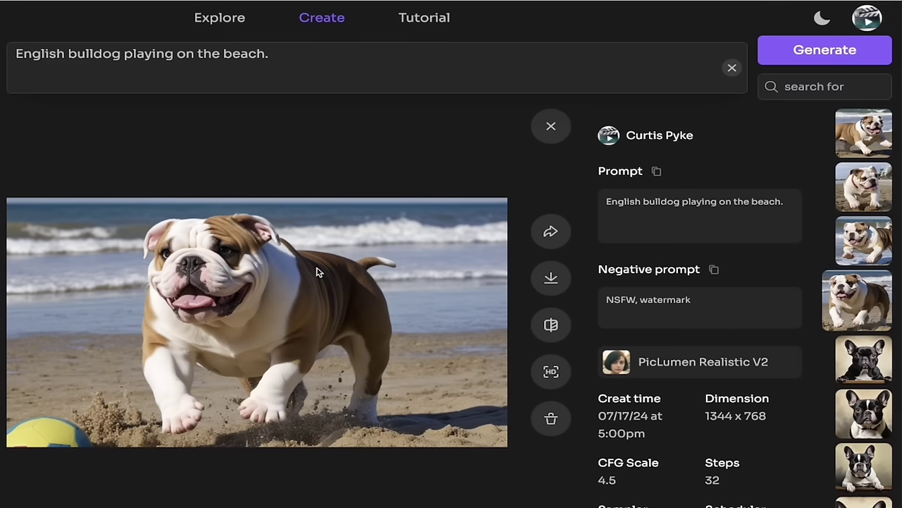
left_click(555, 233)
Download piclumen-1721260970332.png and confirm in Preview that it has no watermark
left_click(551, 280)
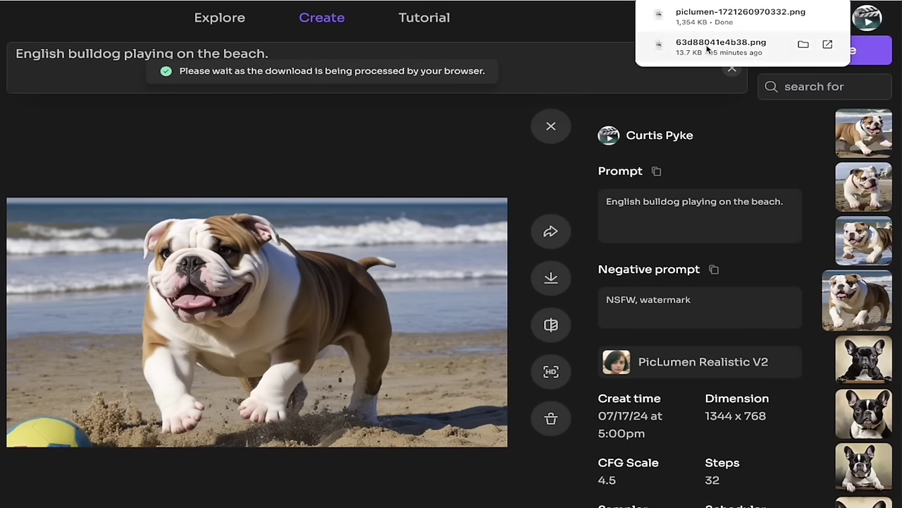
left_click(839, 0)
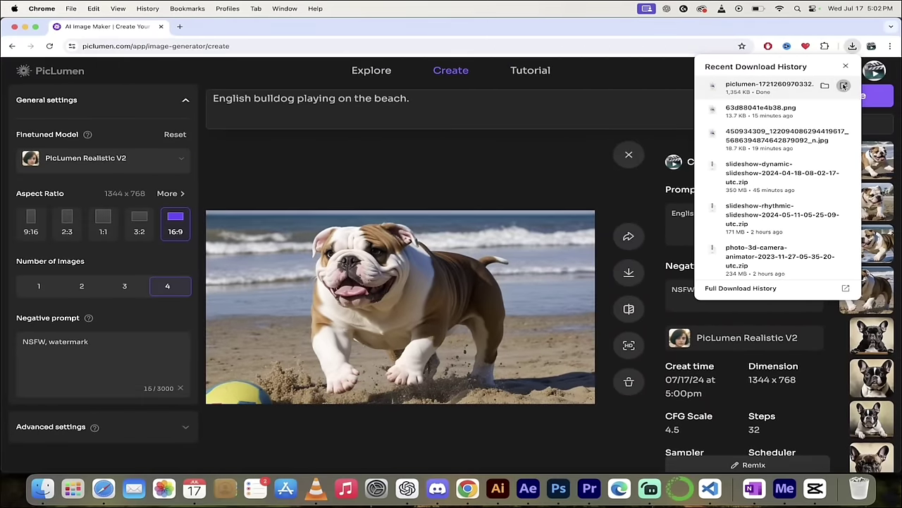
left_click(844, 85)
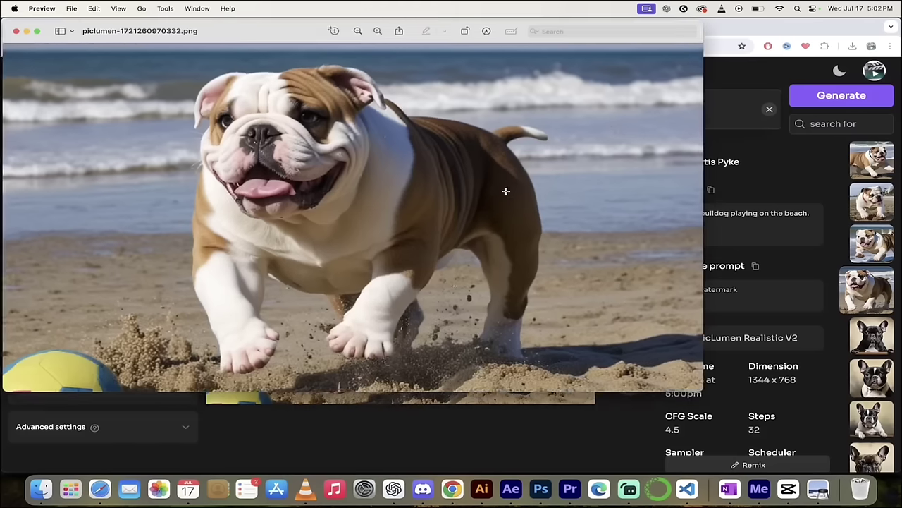
left_click(15, 31)
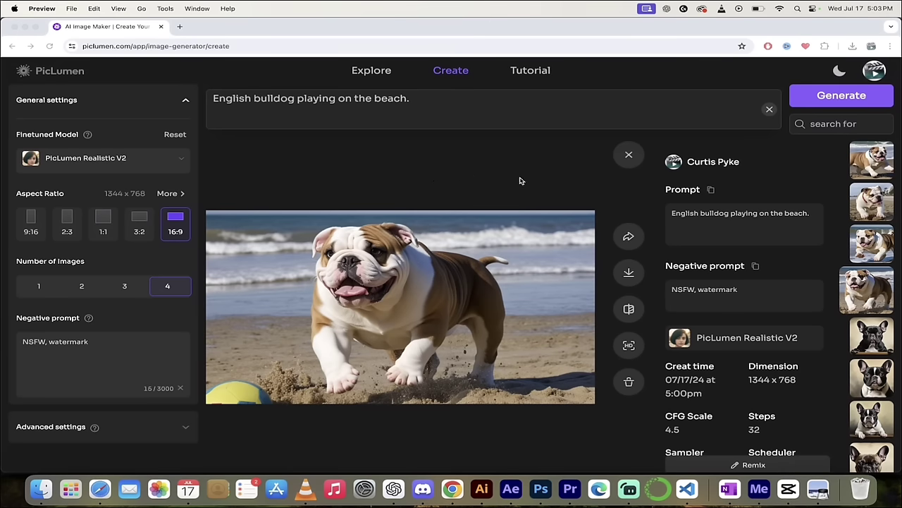
Quit Preview to return to the bulldog image's PicLumen detail view
key("Down")
key("Down")
key("Down")
key("Down")
key("Down")
key("super+q")
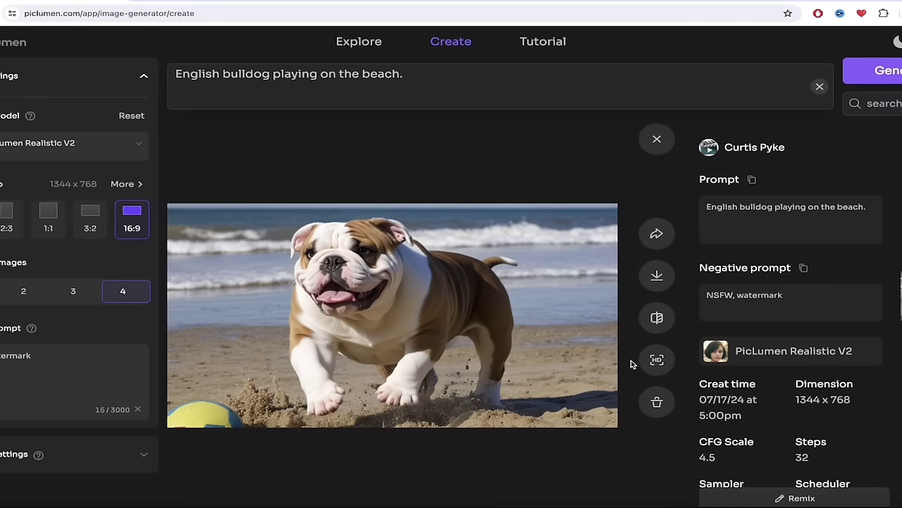
Apply HD fix to the enlarged beach bulldog image, doubling it to 2688 x 1536
left_click(655, 360)
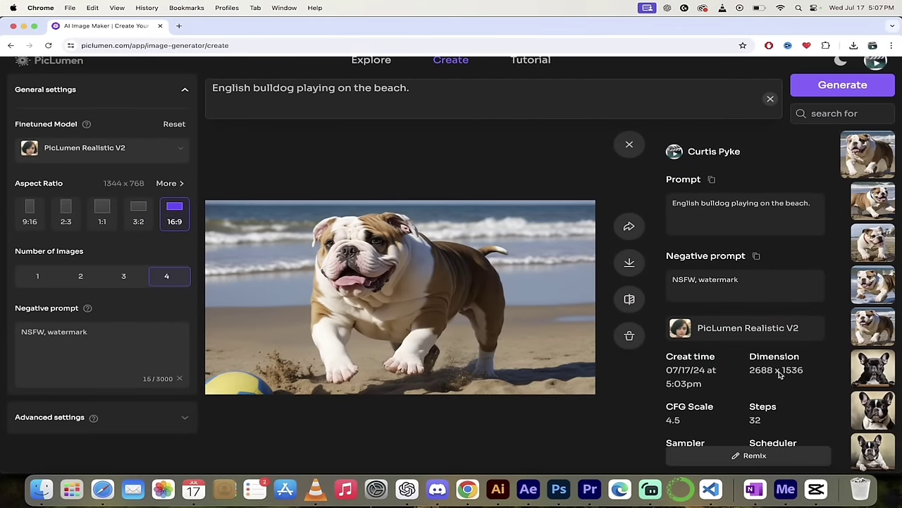
left_click(489, 361)
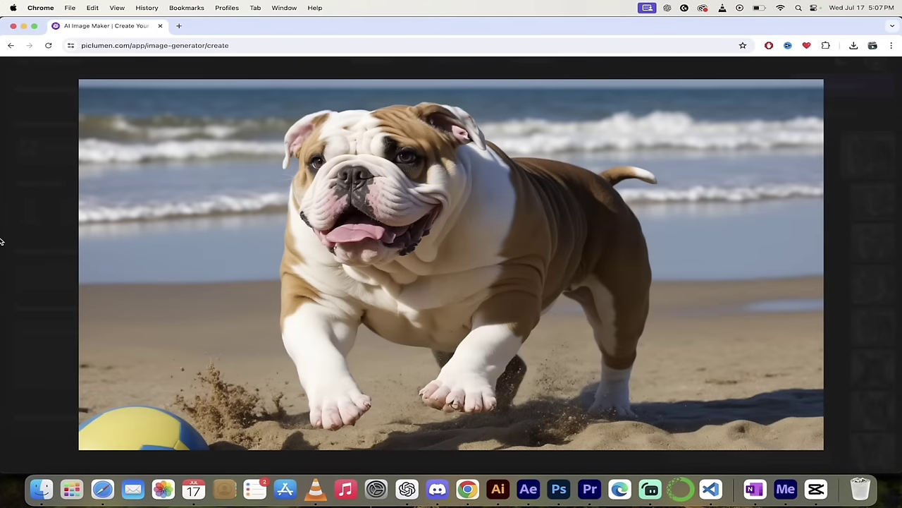
left_click(19, 198)
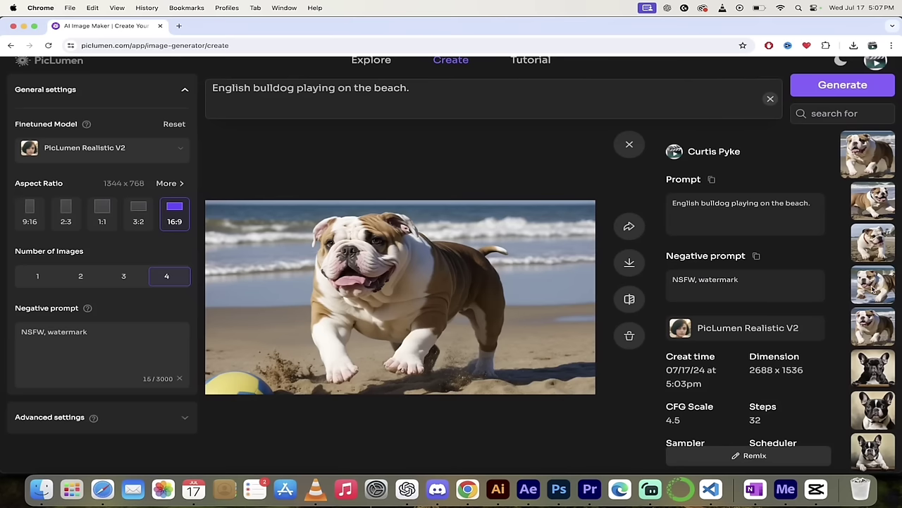
left_click(873, 330)
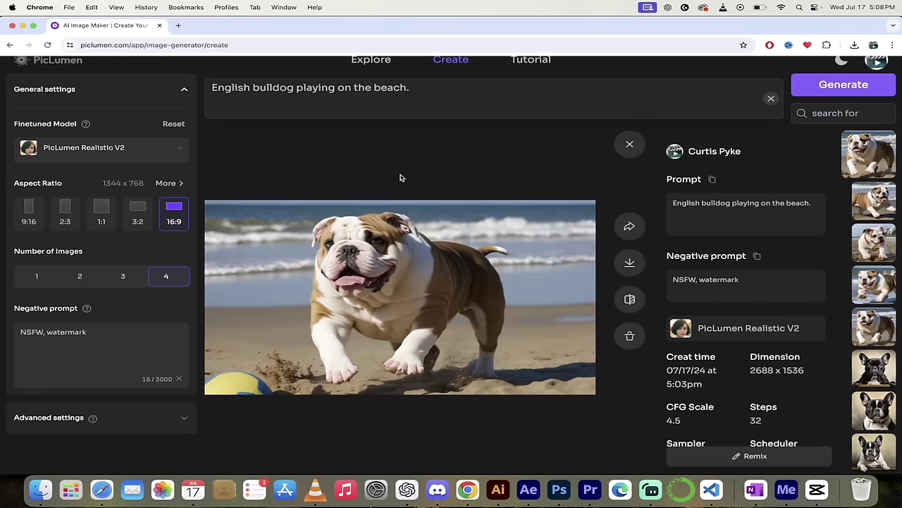
Browse past the yellow-eyed cyberpunk bulldog to the 1344 x 768 Caravaggio-style French bulldog painting
left_click(872, 335)
scroll(873, 336, "down", 2)
scroll(872, 336, "down", 2)
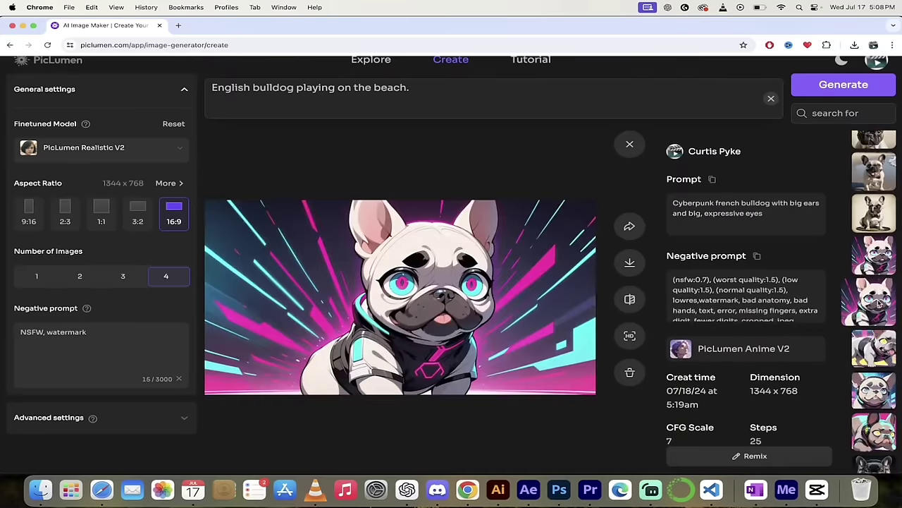
left_click(880, 433)
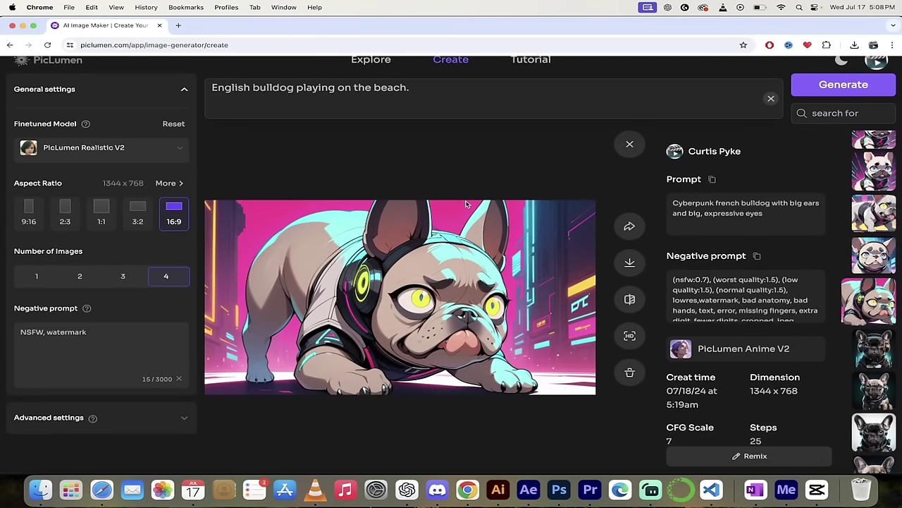
key("Down")
key("Down")
key("Down")
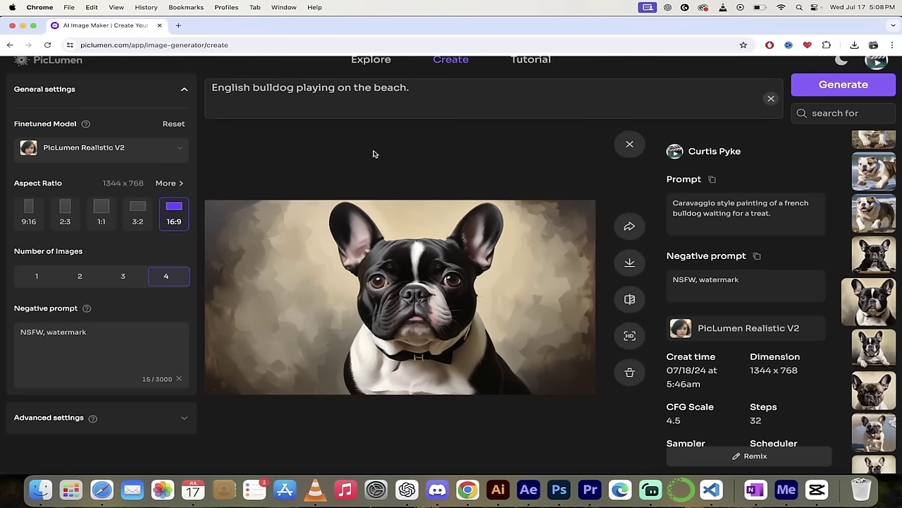
scroll(371, 149, "up", 1)
scroll(373, 151, "down", 1)
scroll(366, 127, "up", 1)
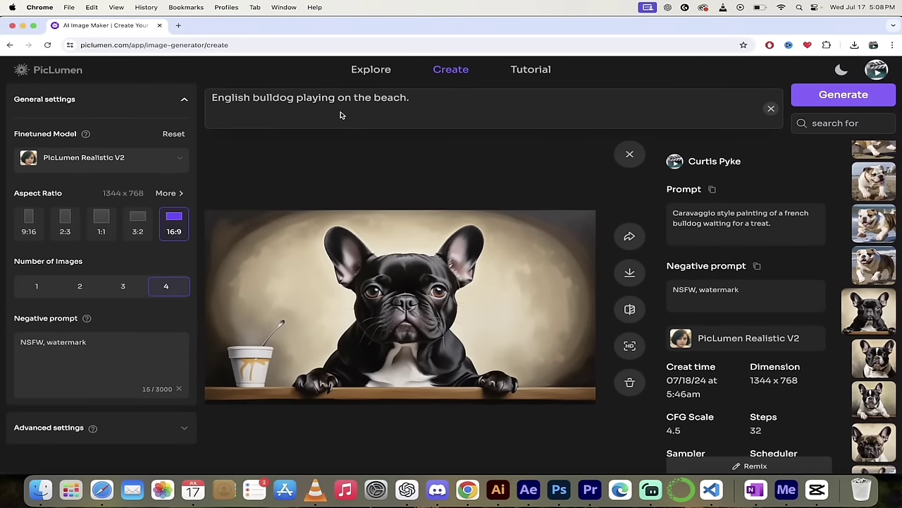